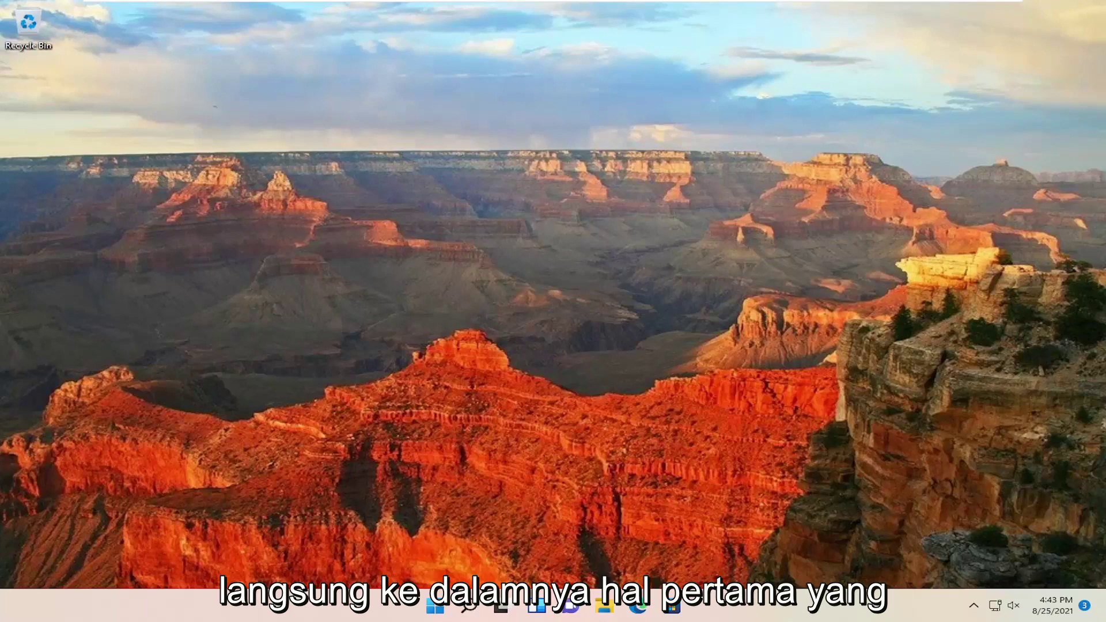
# Step: Launch Edge, clear the stray text and run a Google search for 'java'
pyautogui.click(638, 606)
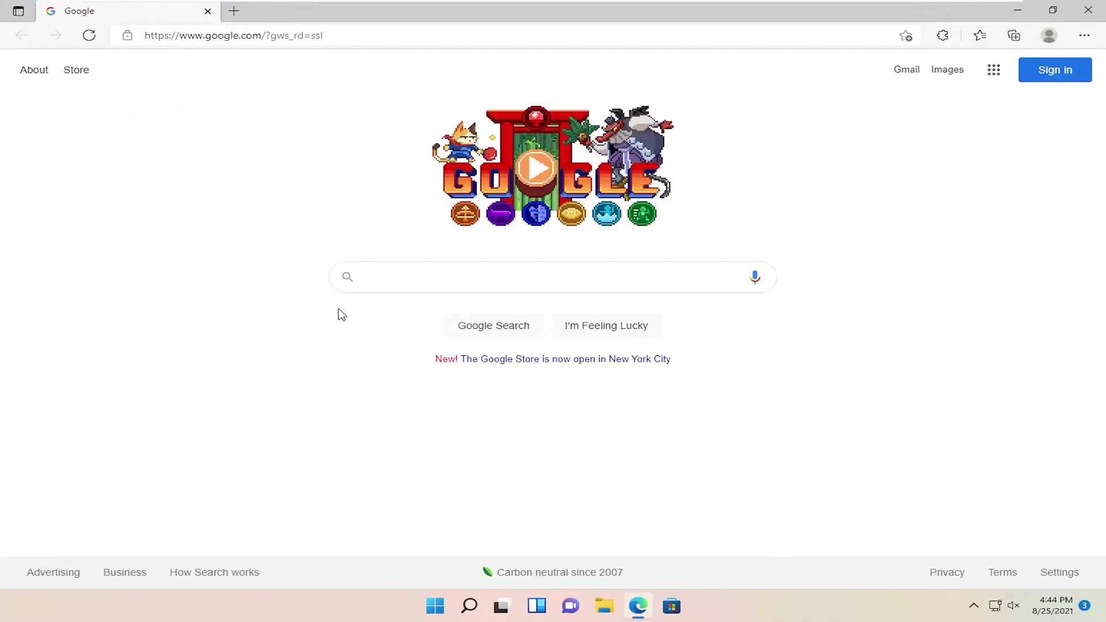
pyautogui.write('hjal')
pyautogui.press('BackSpace')
pyautogui.press('BackSpace')
pyautogui.press('BackSpace')
pyautogui.click(296, 35)
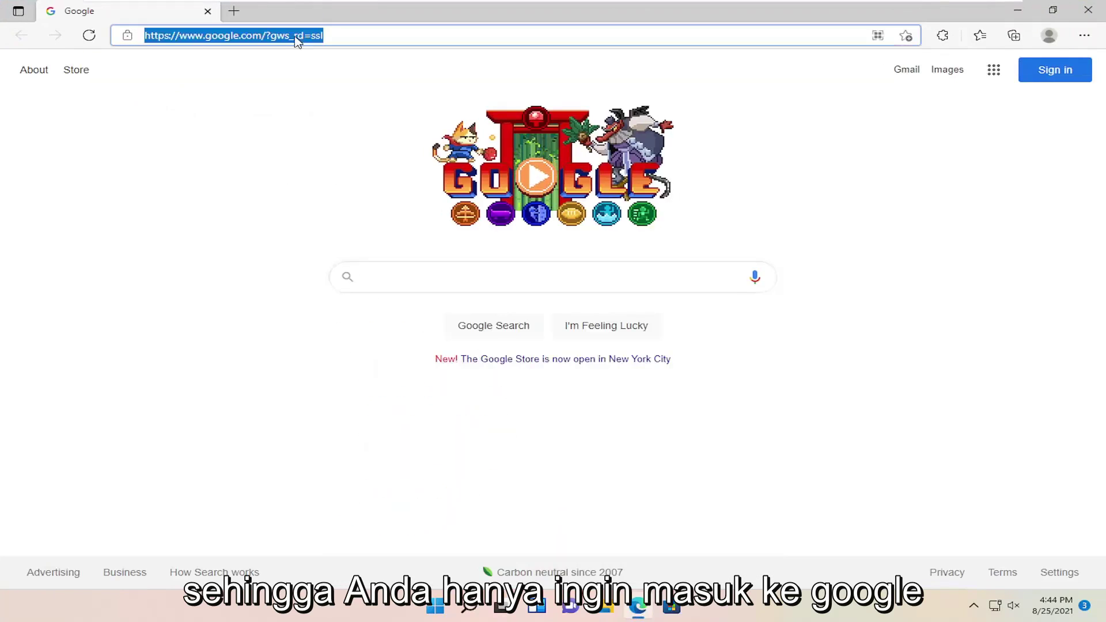
pyautogui.write('java')
pyautogui.press('Return')
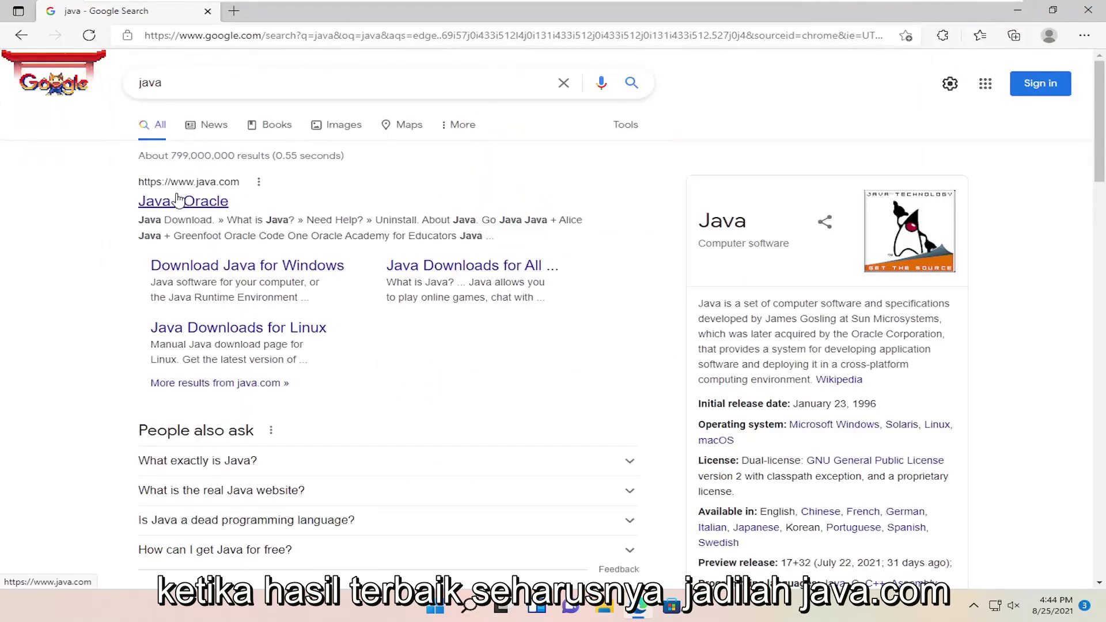
# Step: Open the java.com result and go to its Java download page
pyautogui.click(193, 200)
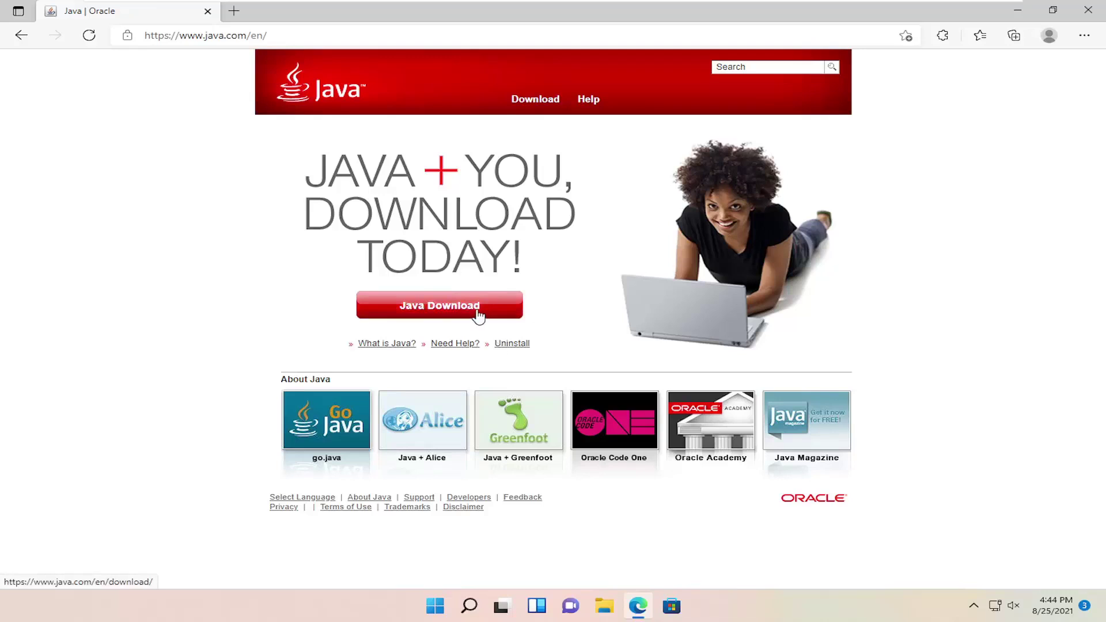
pyautogui.click(451, 305)
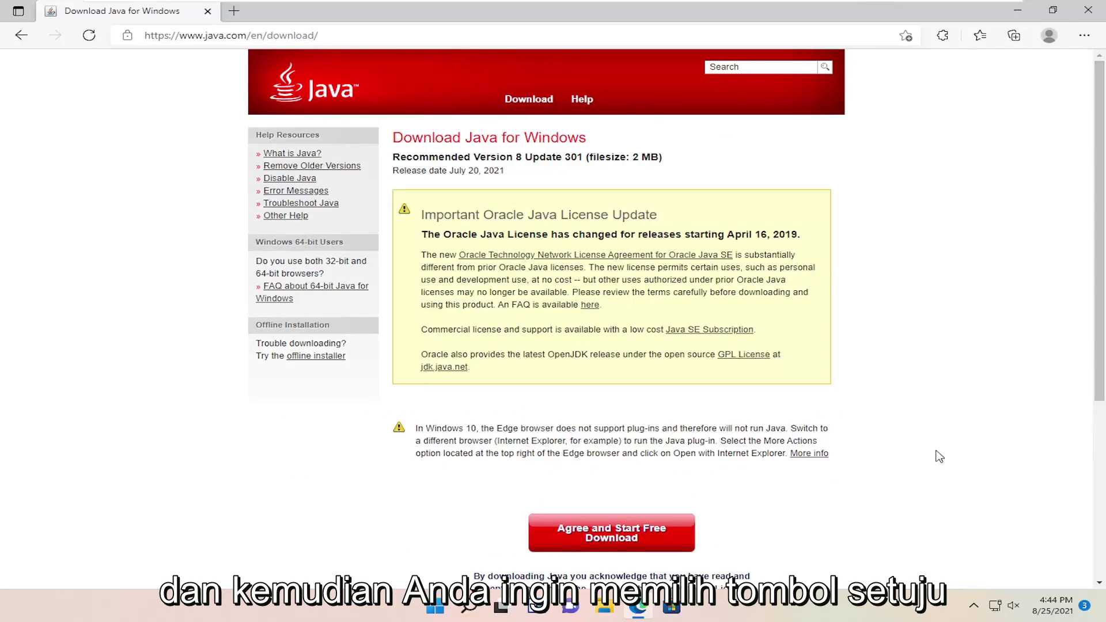
pyautogui.scroll(-1, 637, 501)
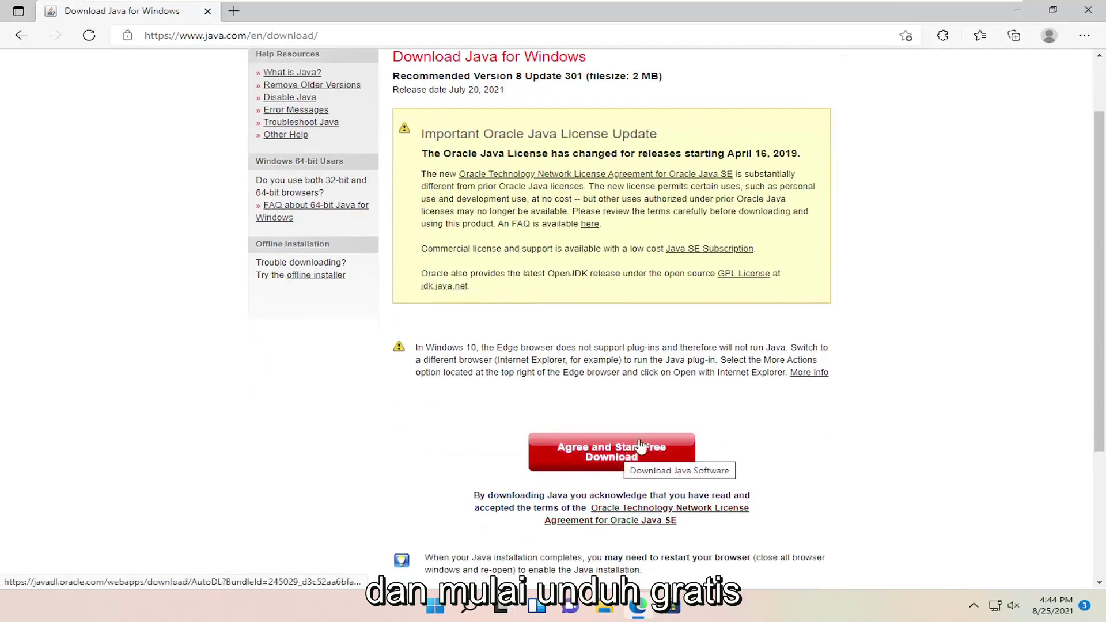
# Step: Accept the license to download JavaSetup8u301.exe, then close Edge
pyautogui.click(611, 452)
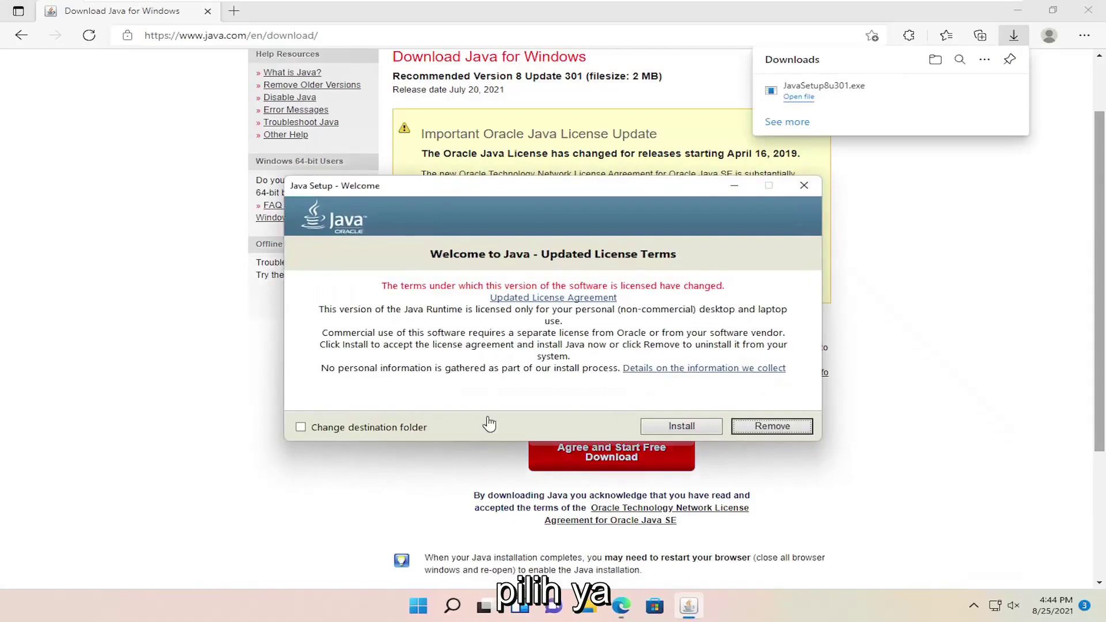
pyautogui.click(1088, 11)
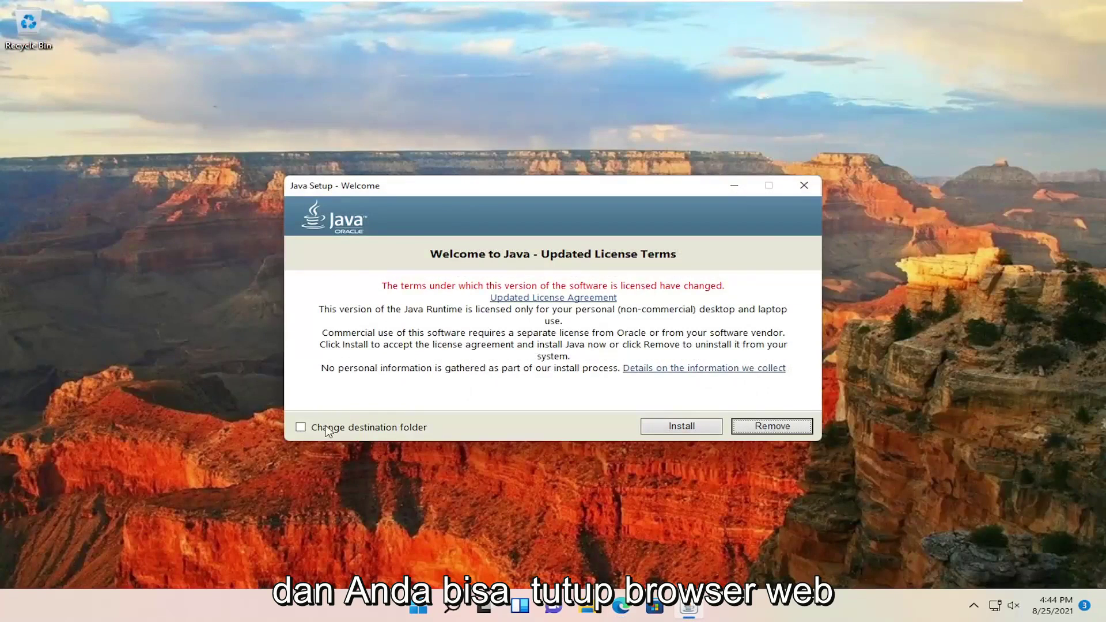
# Step: Accept the license terms and install Java 8 Update 301 to completion
pyautogui.click(682, 433)
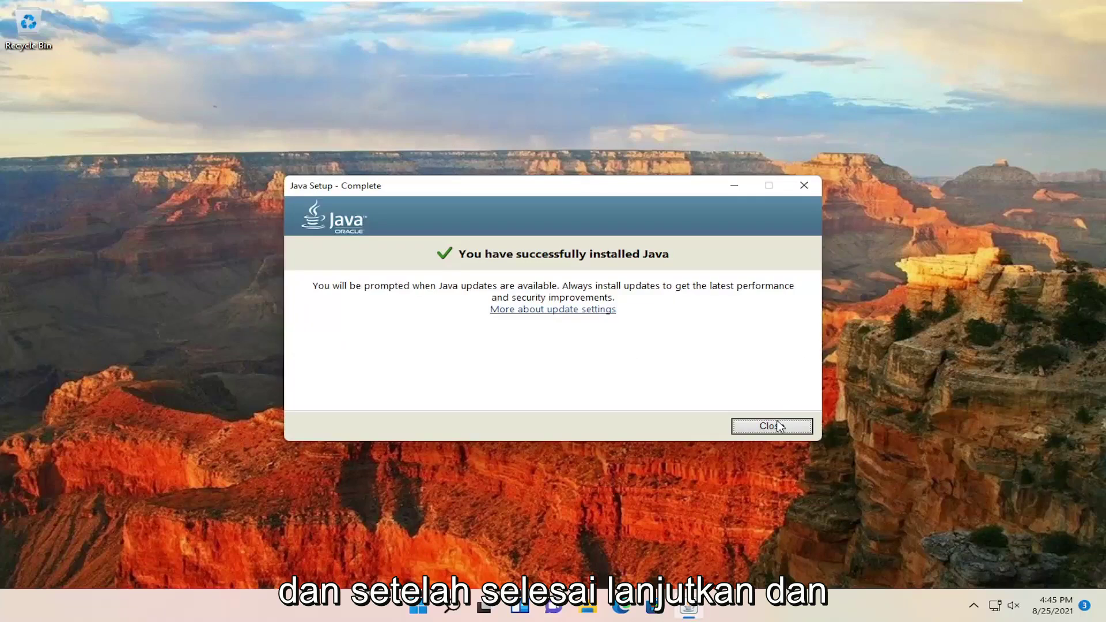
# Step: Close the Java Setup Complete window and open the Start button's power-user menu
pyautogui.click(772, 426)
pyautogui.rightClick(435, 606)
pyautogui.moveTo(421, 550)
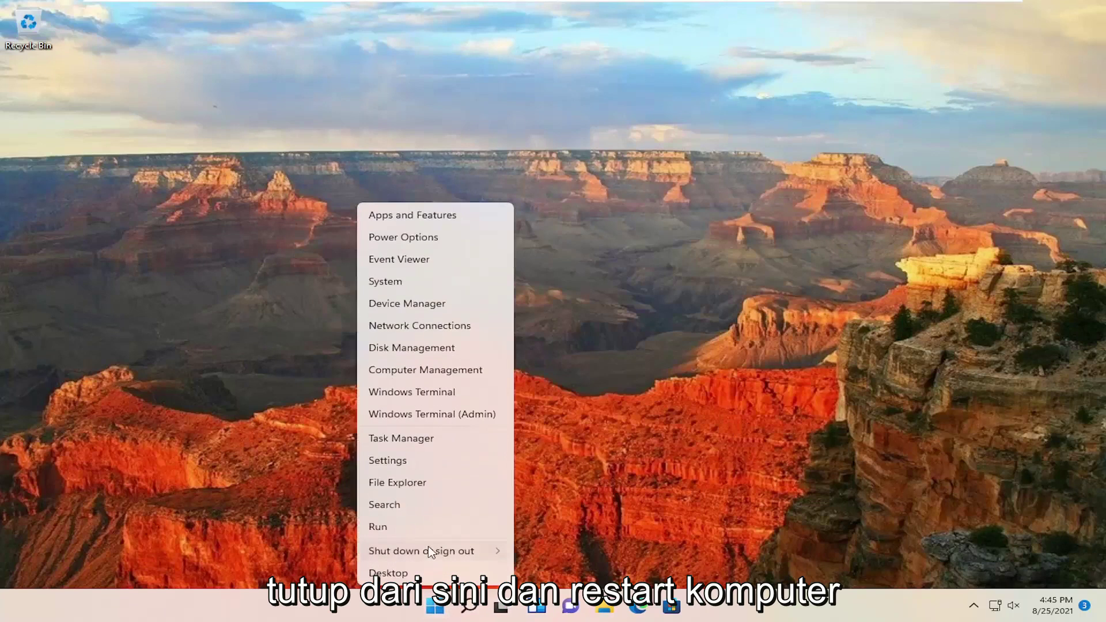